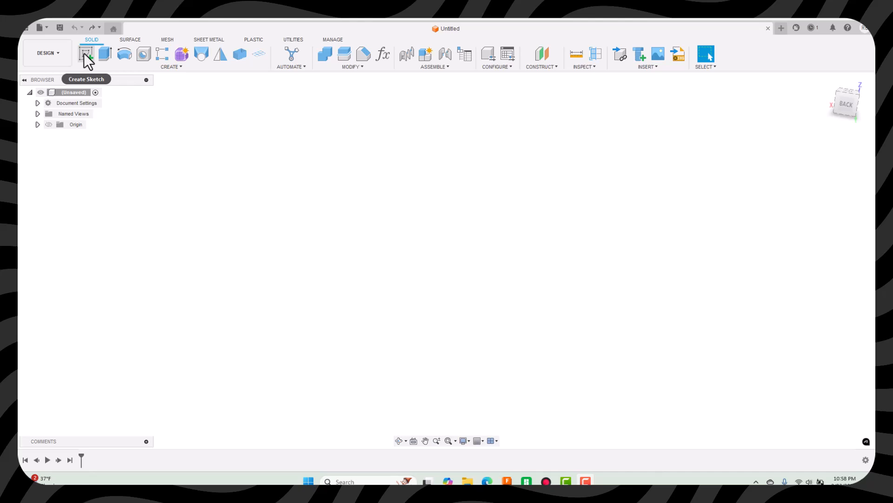
Step: Start a new sketch on the horizontal XY origin plane
left_click(156, 69)
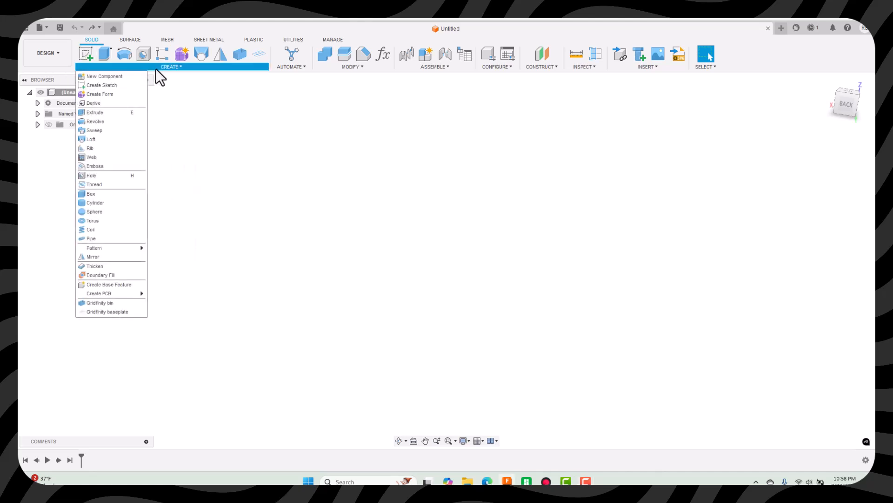
left_click(112, 84)
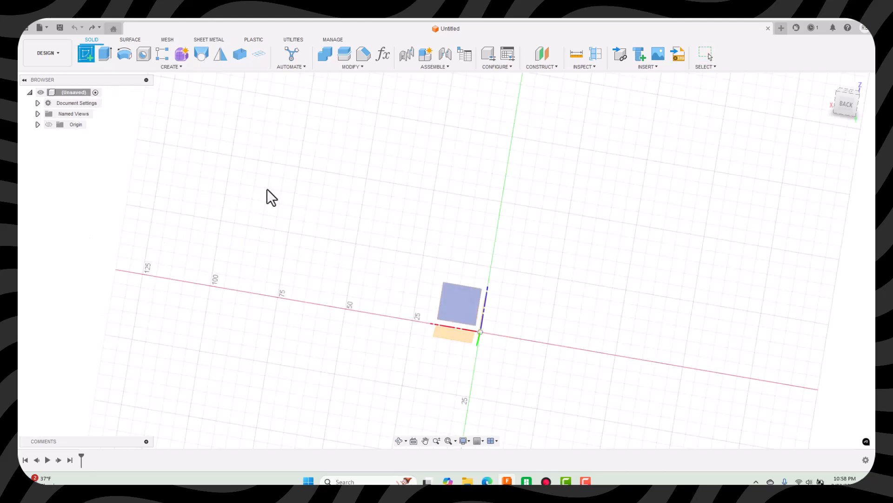
left_click(826, 78)
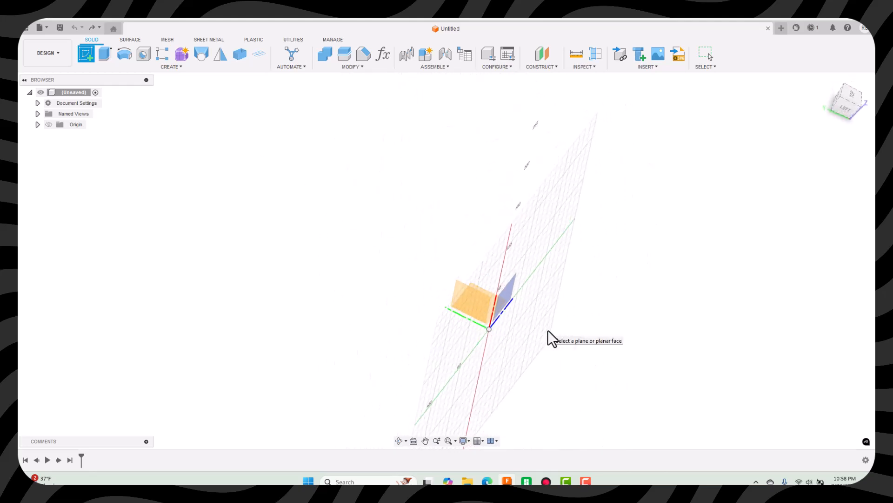
middle_click_drag(530, 338, 841, 93, "shift")
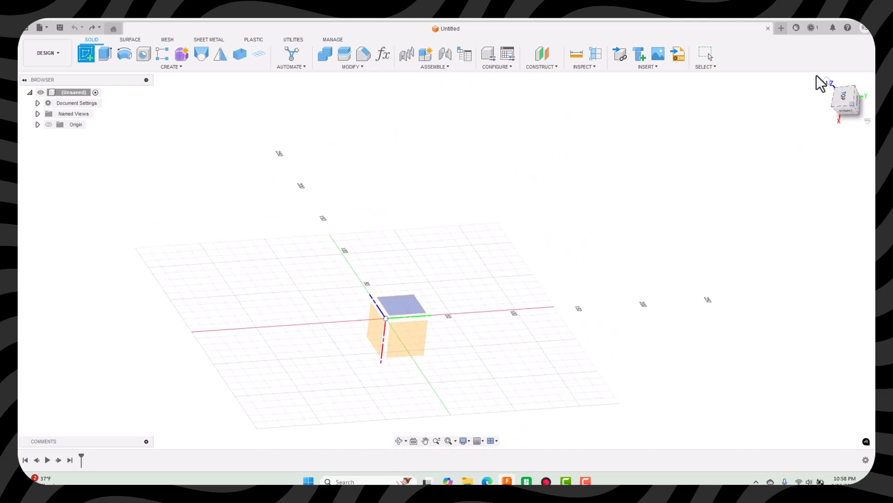
mouse_move(824, 78)
middle_mouse_down("shift")
mouse_move(760, 160)
mouse_move(825, 95)
middle_mouse_up("shift")
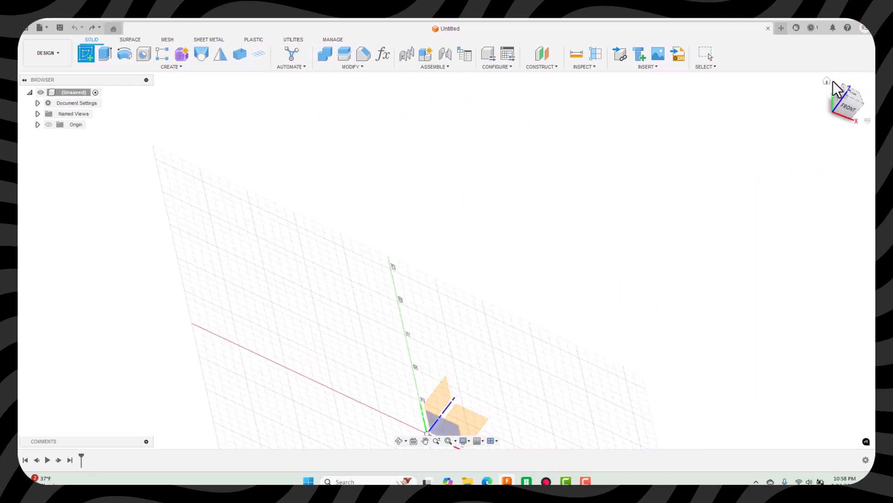
left_click(827, 82)
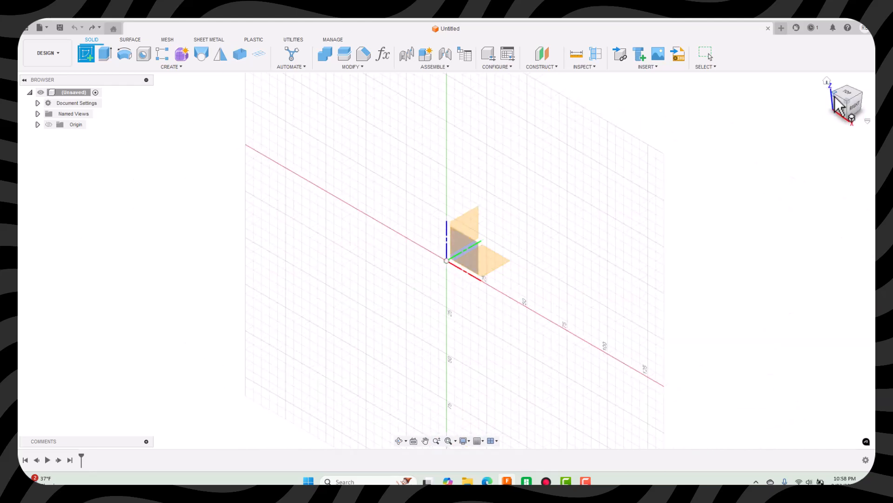
left_click(496, 263)
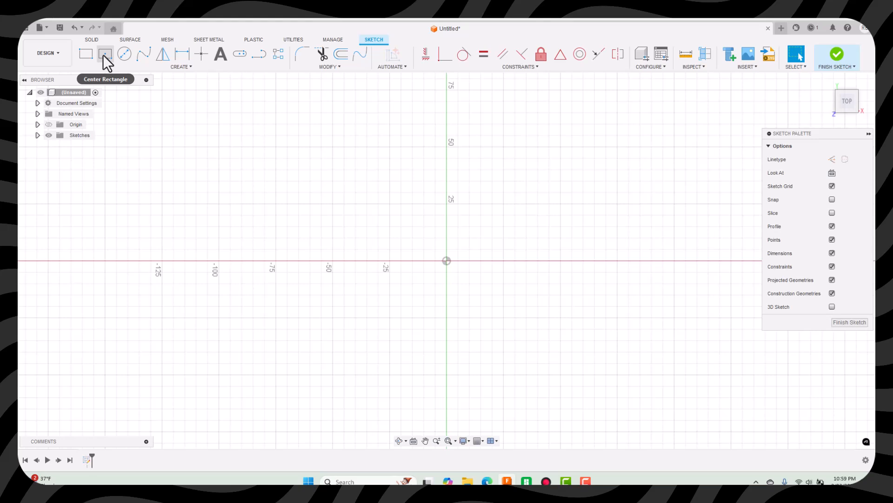
Step: Sketch a center rectangle 100 mm wide and 50 mm high, centred on the origin
left_click(183, 68)
mouse_move(158, 85)
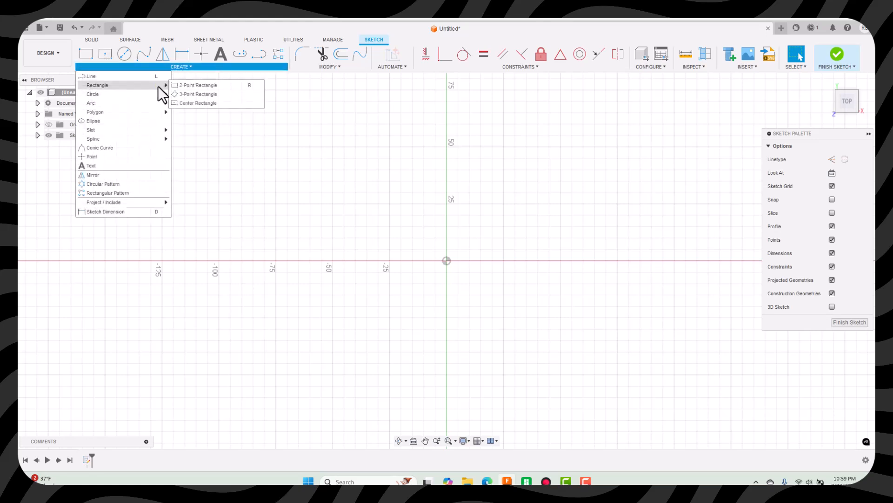
left_click(198, 103)
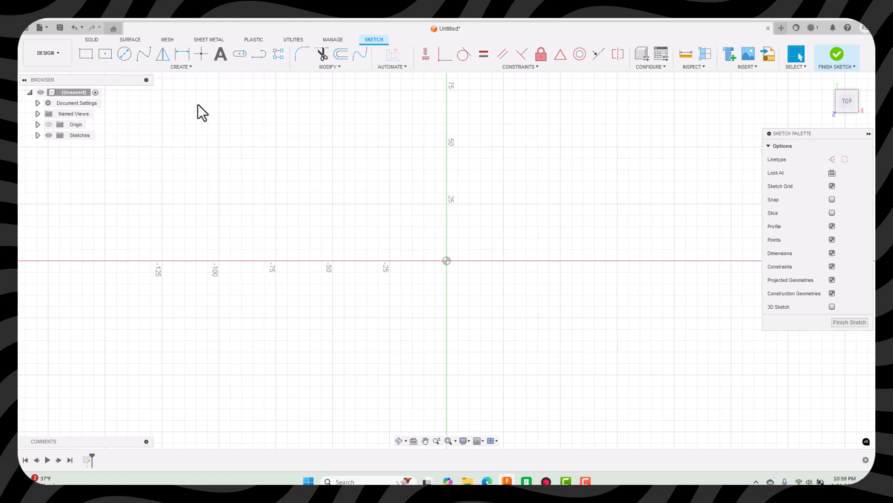
left_click(446, 260)
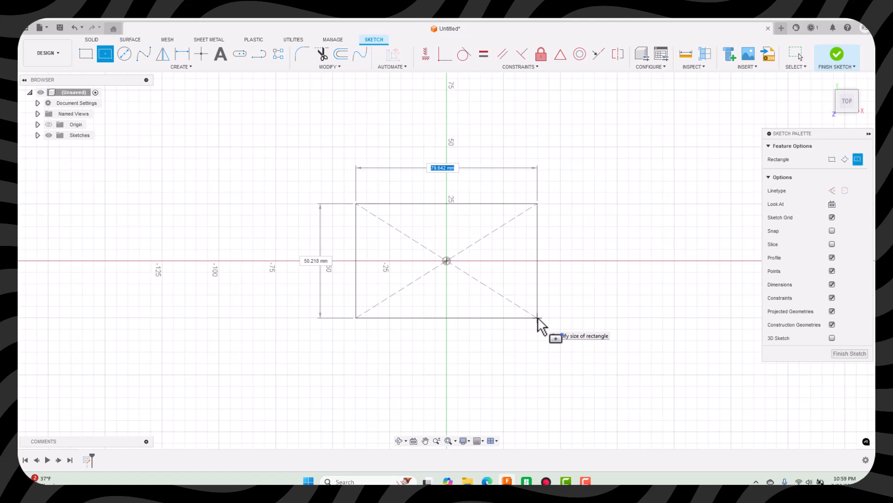
type("100")
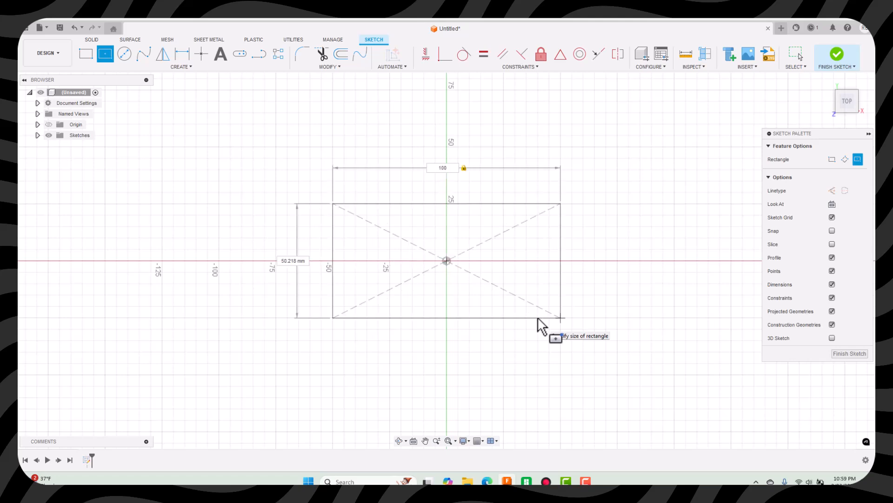
key("Tab")
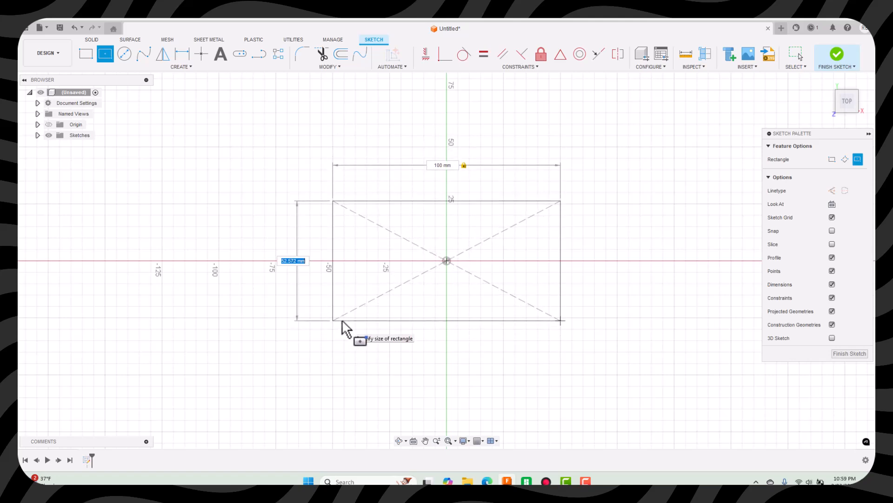
type("50")
key("Tab")
key("Return")
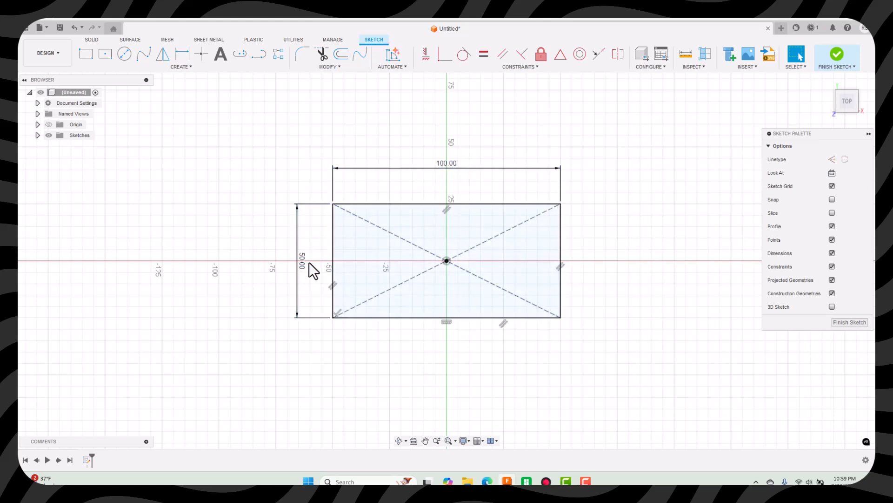
Step: Extrude the rectangle profile upward 40 mm as a new body
scroll(331, 356, "down", 1)
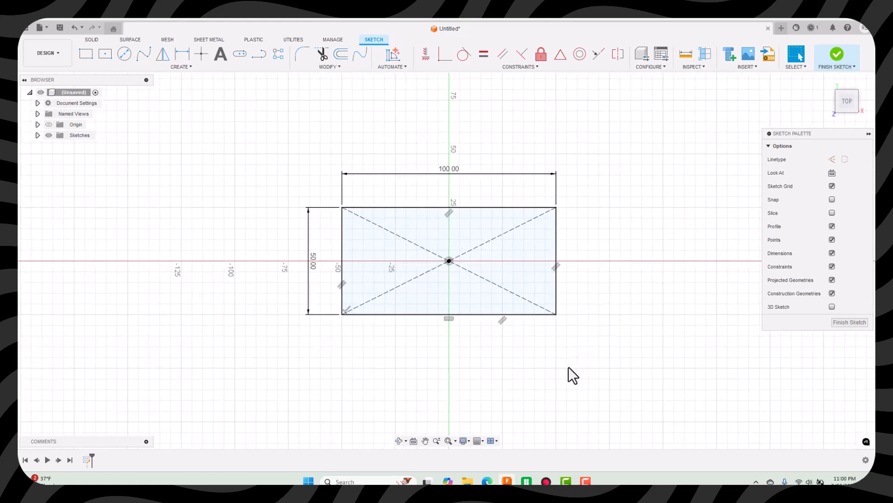
key("e")
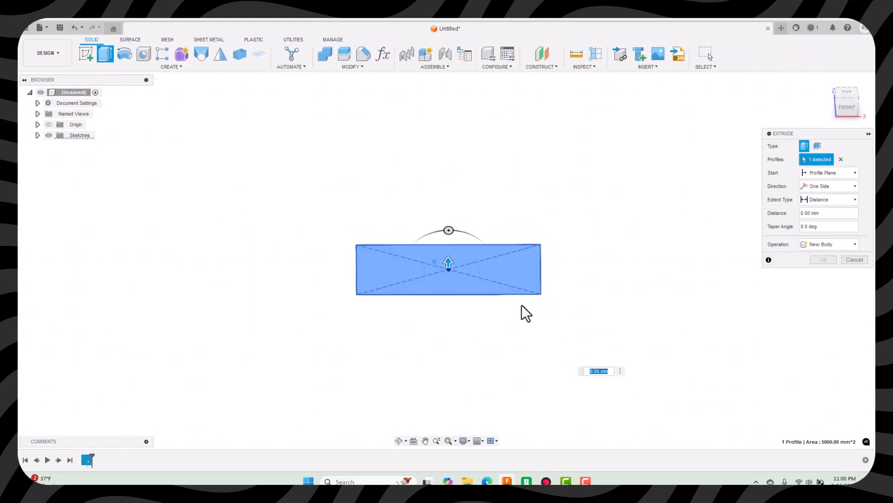
left_click(499, 283)
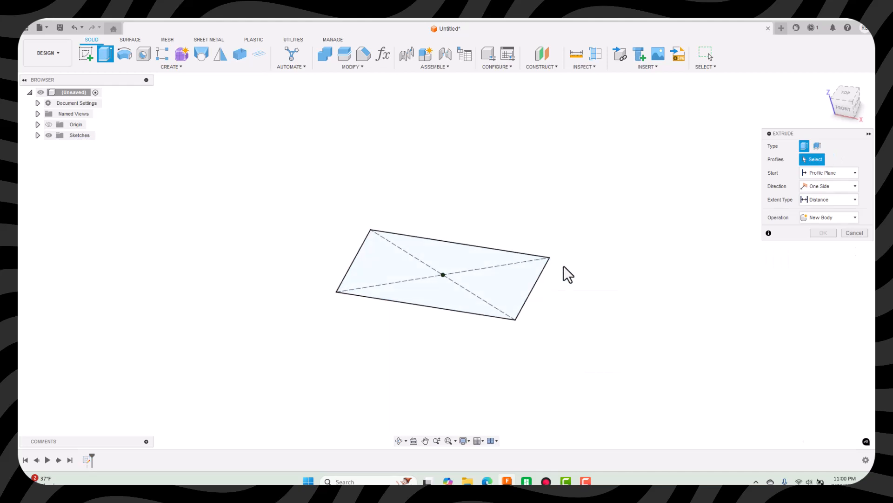
left_click(514, 278)
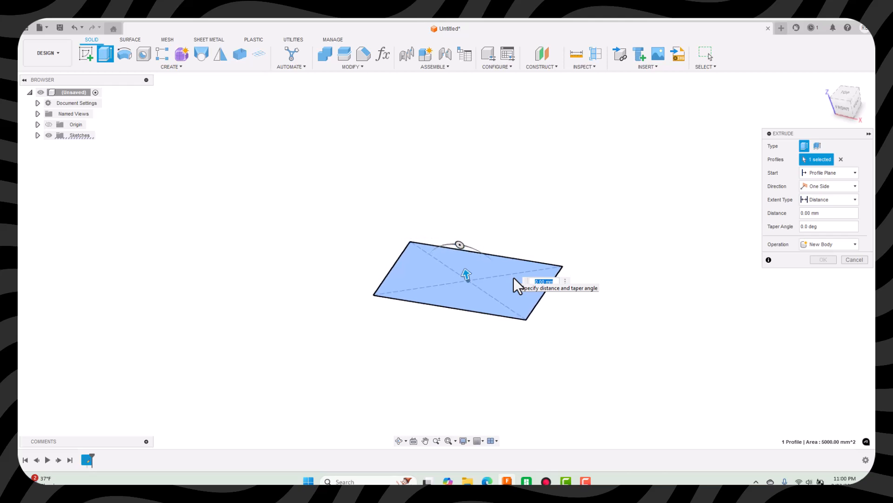
type("50")
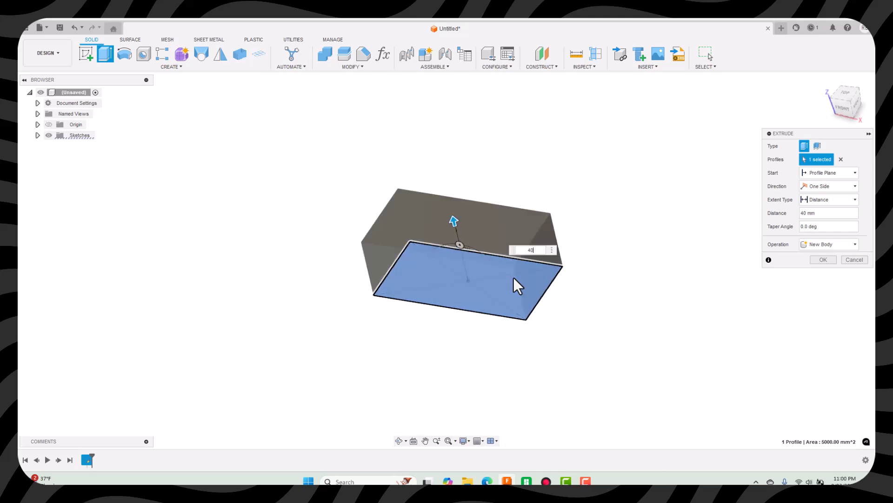
key("Return")
Step: Shell the box from its top face with an inside thickness of 2 mm
middle_click_drag(513, 277, 492, 207, "shift")
right_click(436, 257)
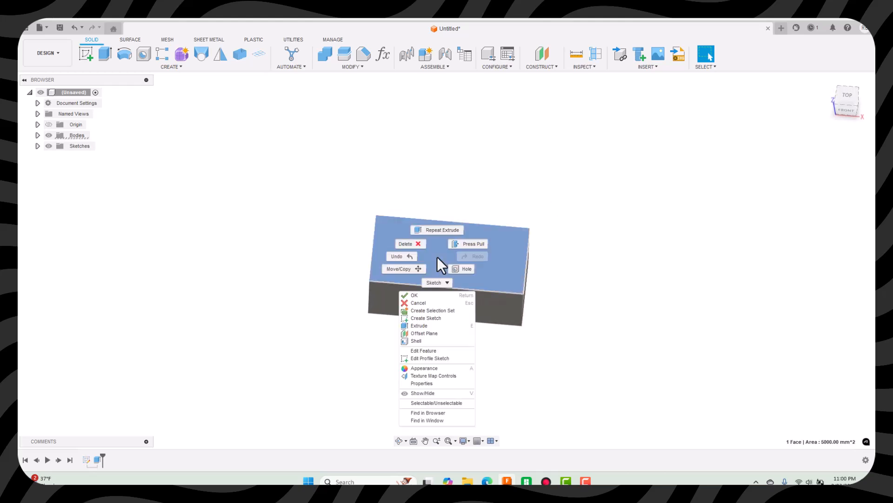
left_click(416, 341)
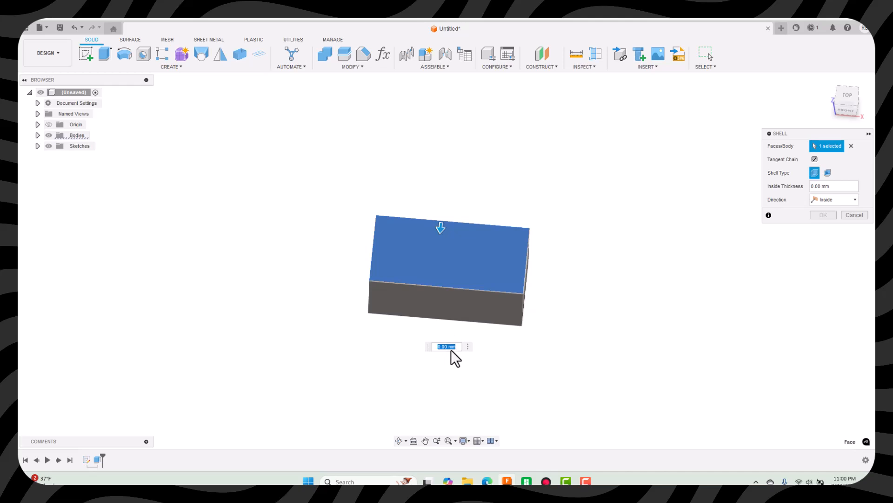
type("2")
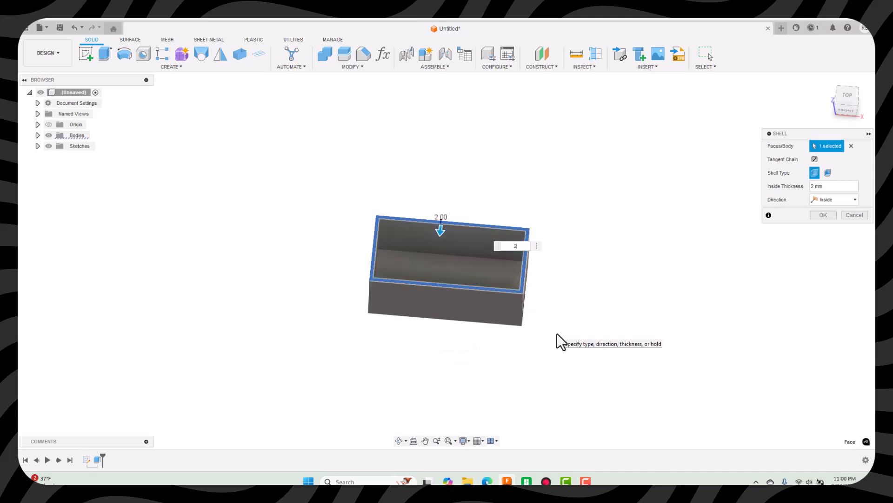
key("Return")
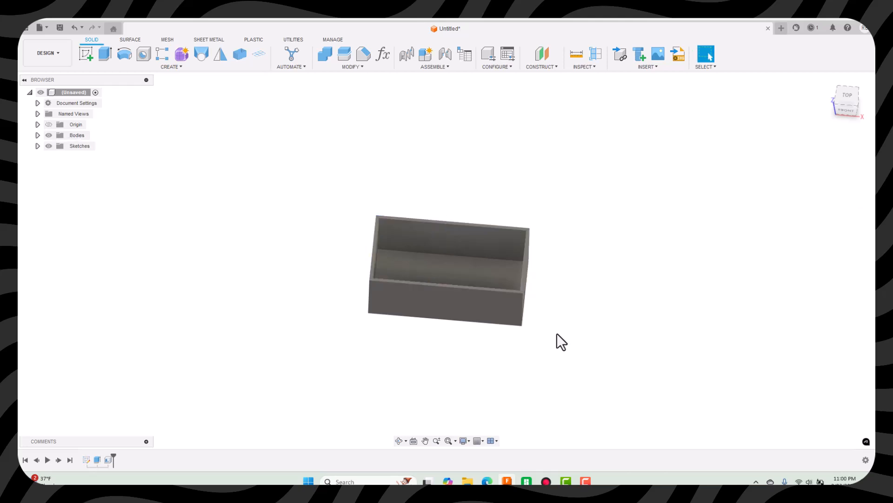
Step: Measure the wall thickness between the inner and outer rim edges on one short side of the box
scroll(557, 333, "down", 2)
scroll(557, 333, "up", 8)
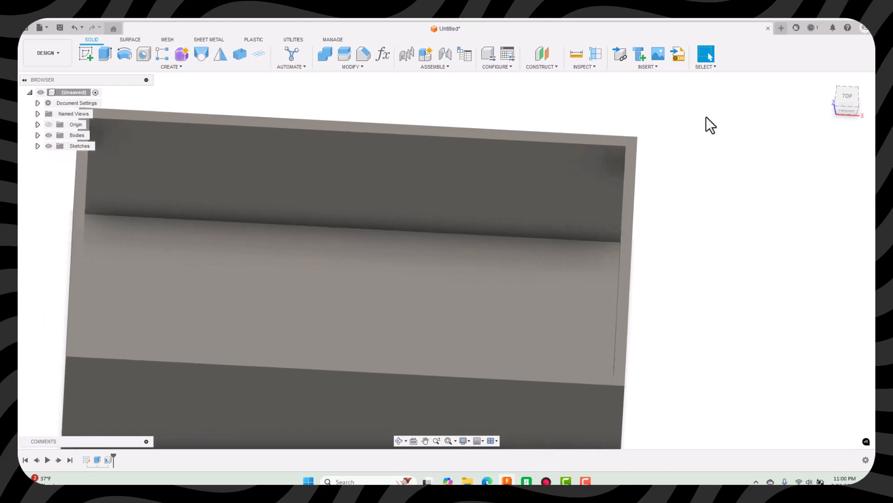
left_click(575, 54)
left_click(589, 67)
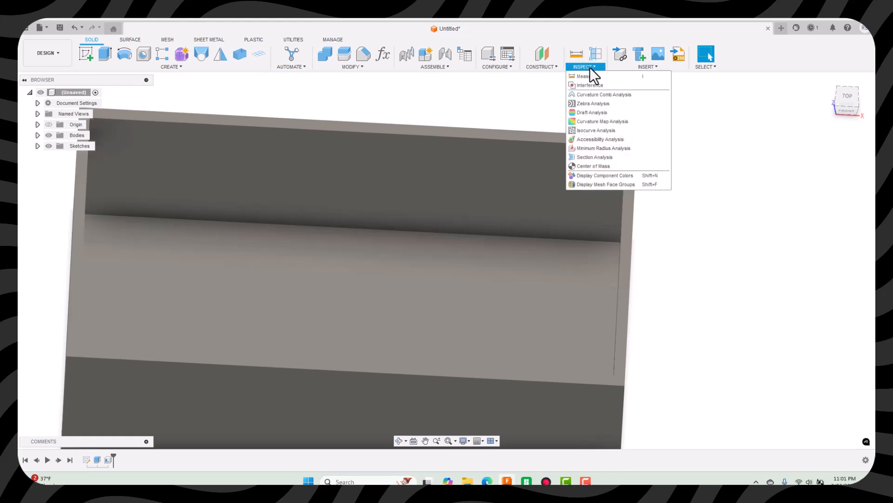
left_click(593, 75)
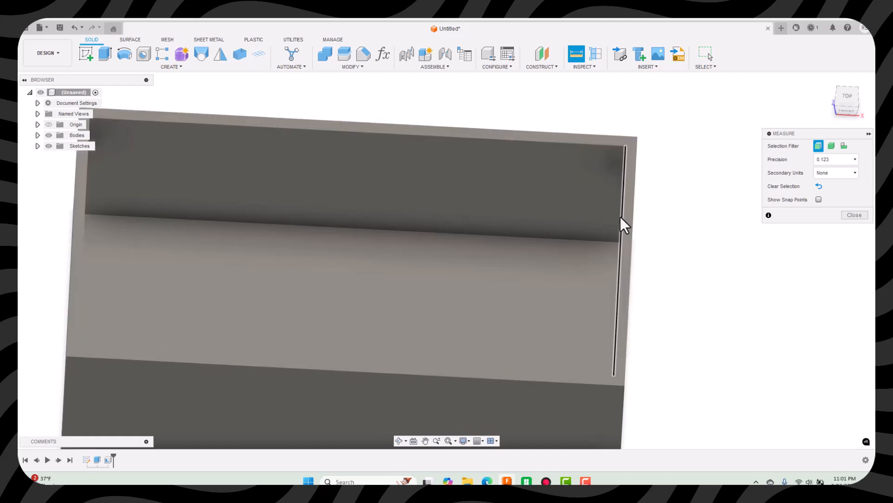
left_click(621, 217)
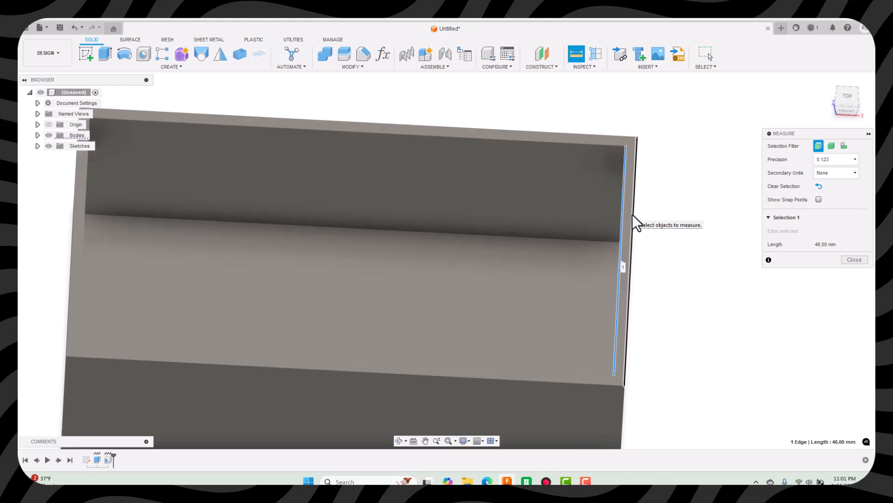
left_click(633, 214)
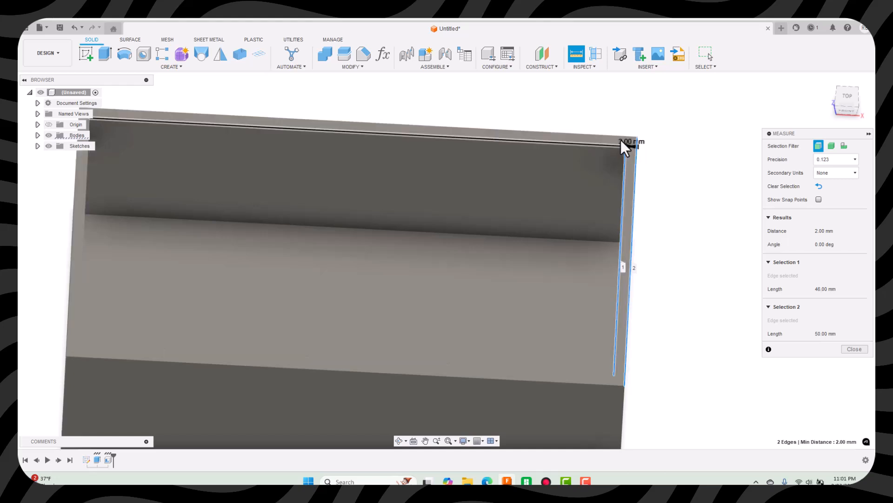
scroll(626, 146, "down", 3)
scroll(628, 146, "up", 5)
scroll(633, 145, "up", 5)
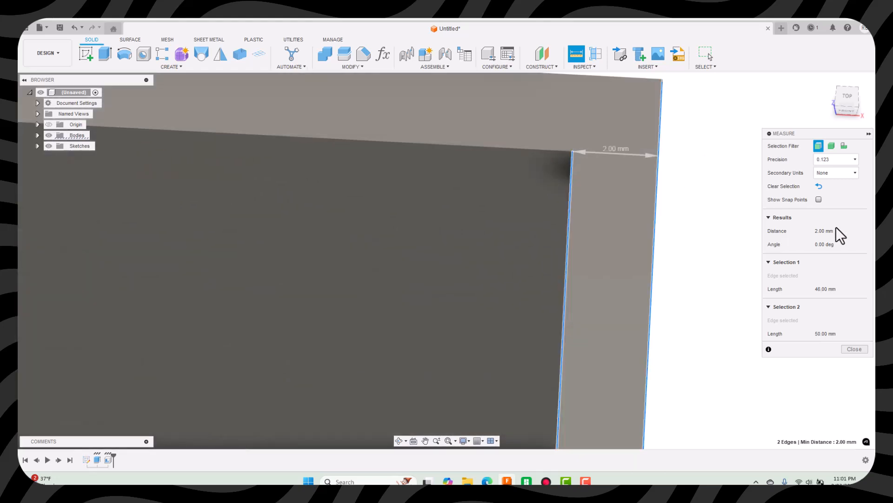
left_click(853, 349)
scroll(851, 348, "down", 6)
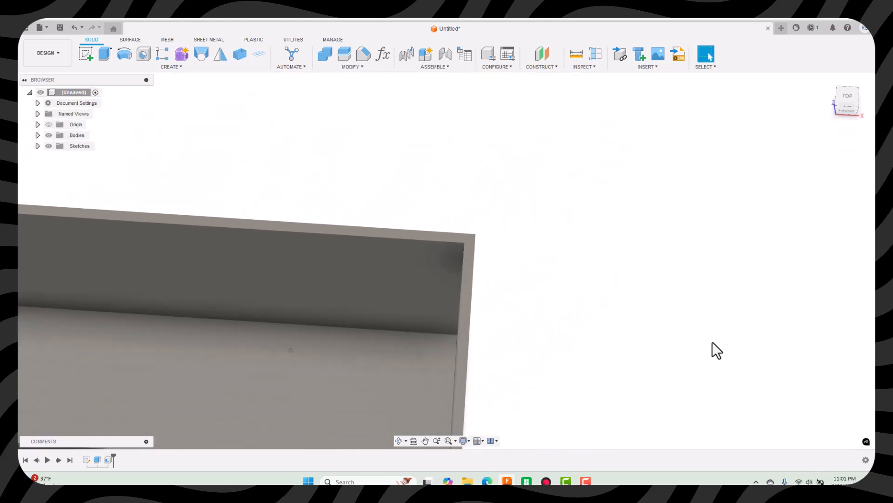